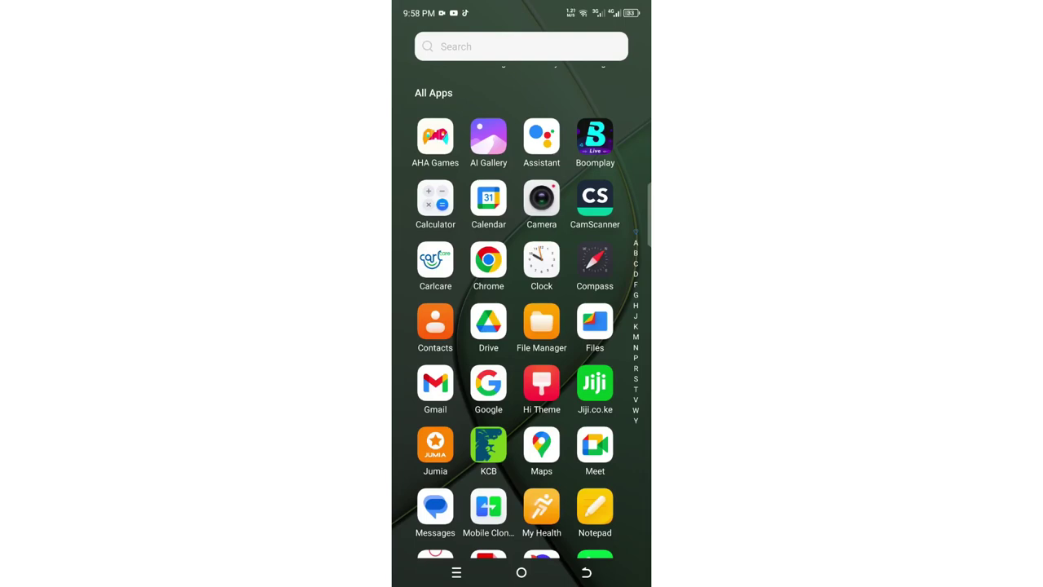
Open Files by Google, glance at Internal storage, and return to the browse screen
scroll(522, 326, "down", 1)
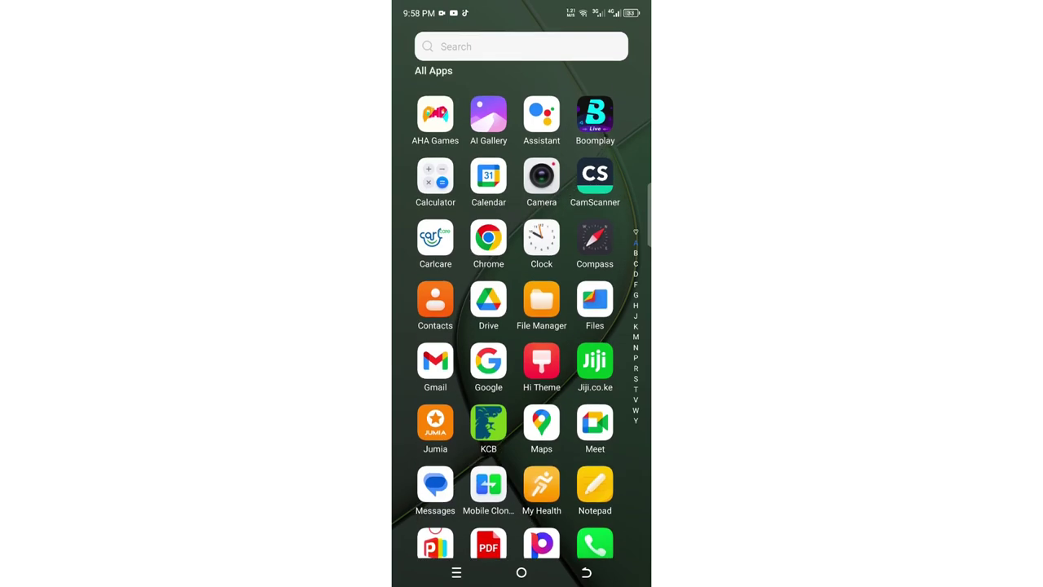
left_click(595, 299)
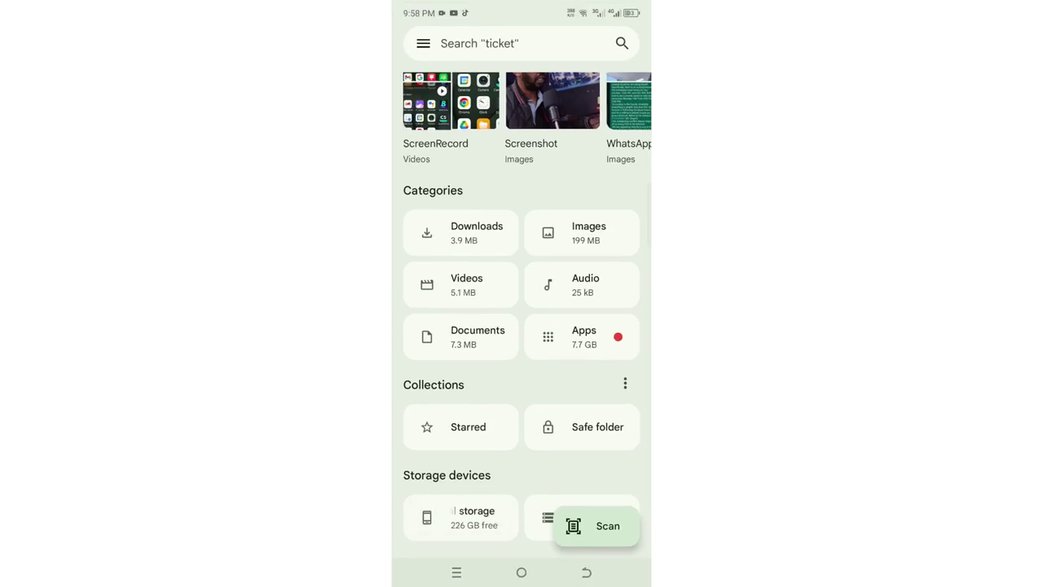
left_click(461, 517)
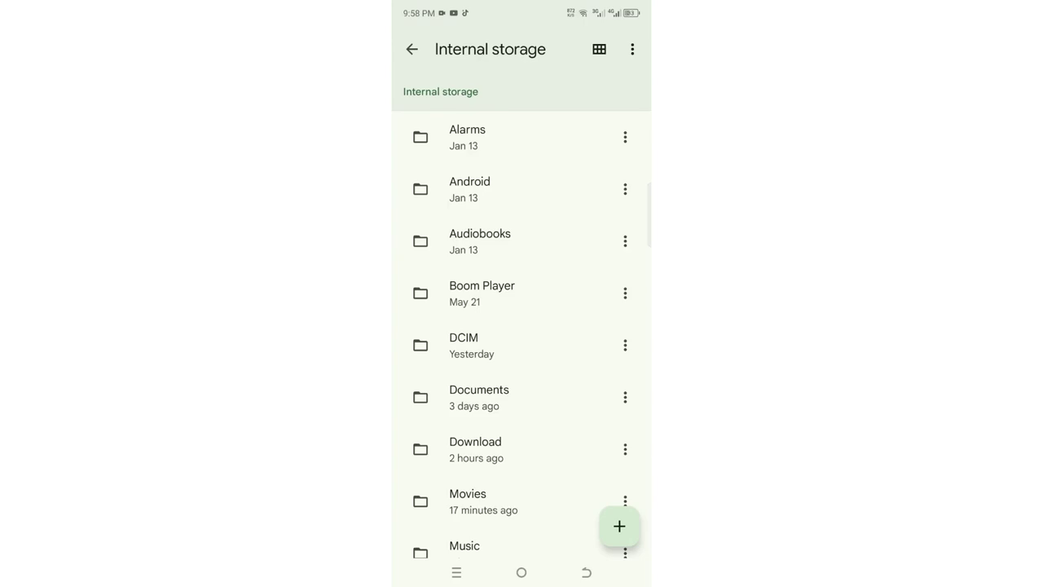
left_click(412, 49)
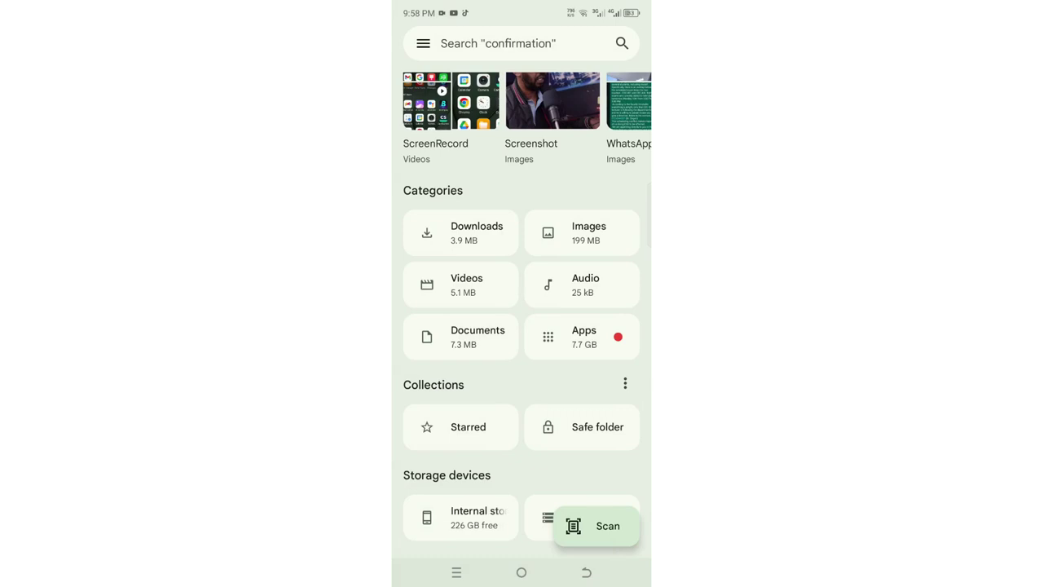
Switch on Show hidden files in Files by Google's Settings and leave the settings
left_click(423, 43)
left_click(632, 327)
left_click(423, 43)
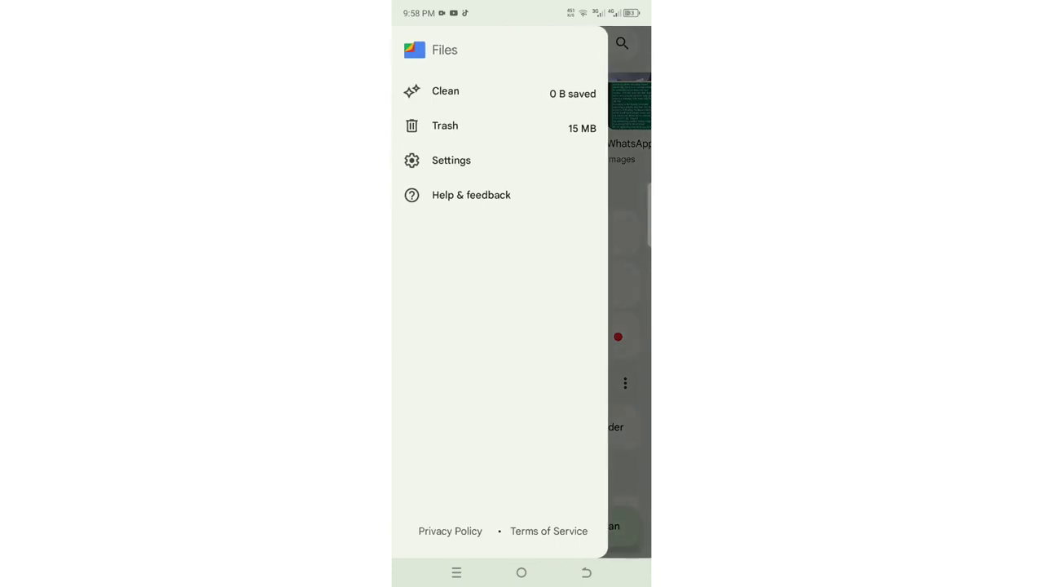
left_click(451, 160)
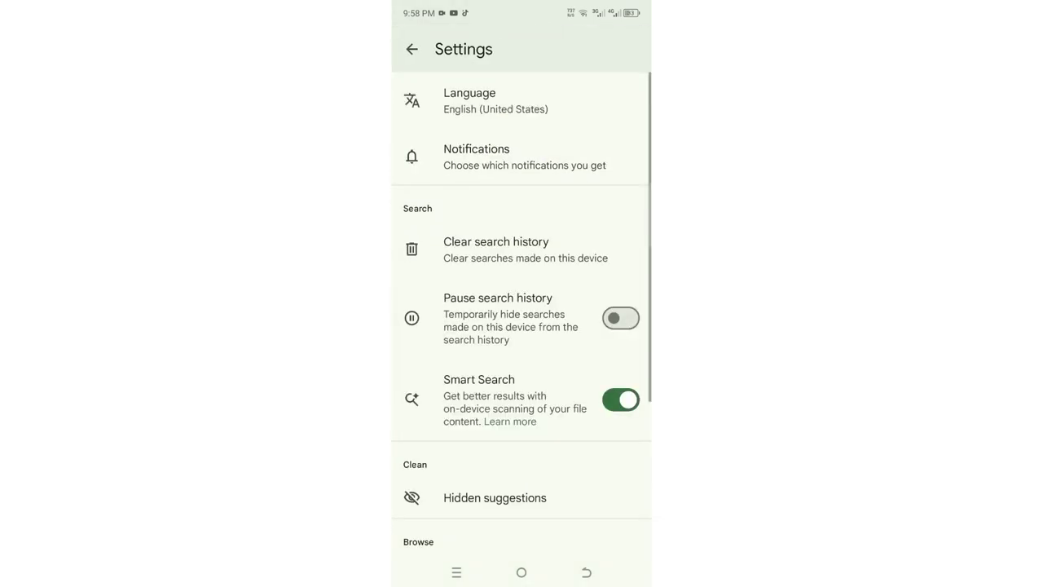
scroll(522, 315, "down", 5)
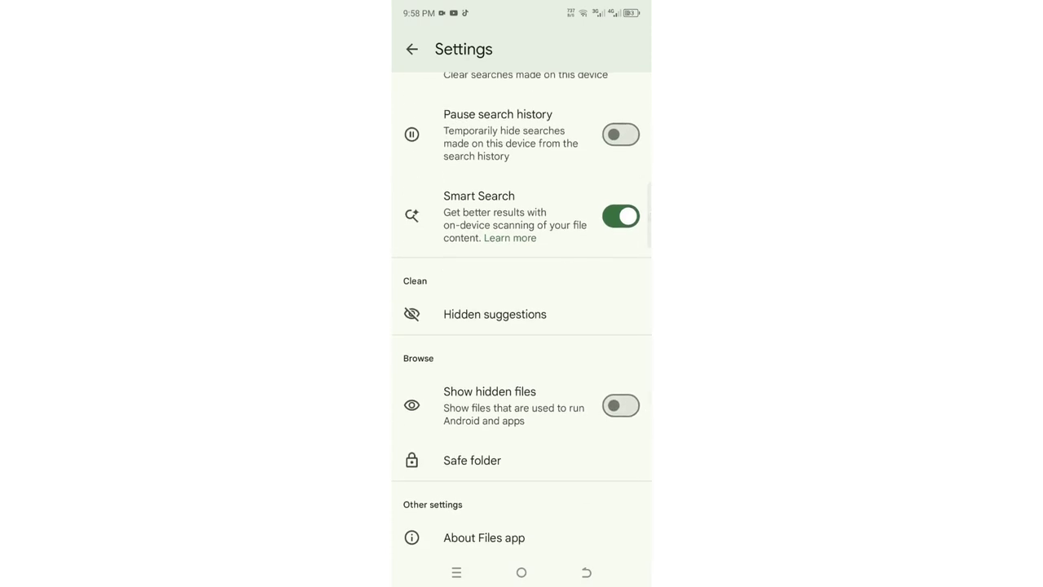
left_click(621, 405)
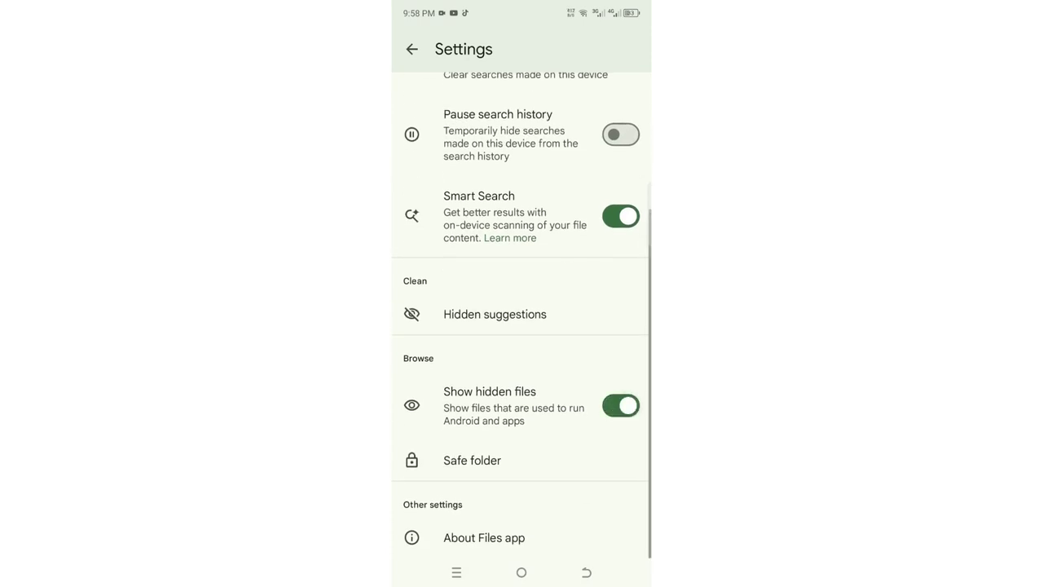
left_click(411, 49)
left_click(602, 285)
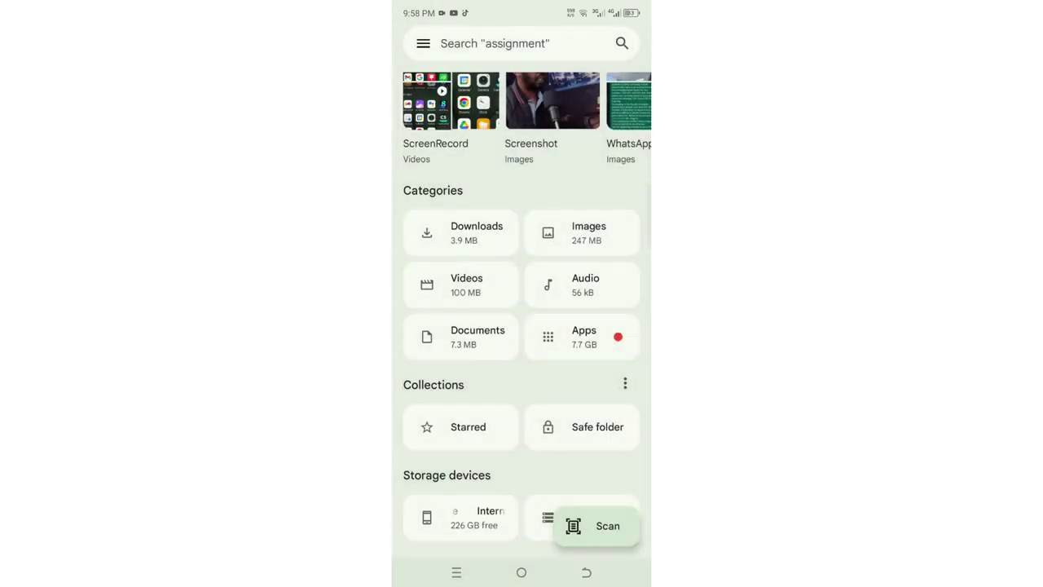
Reopen Files from the launcher and open Internal storage, now showing hidden folders
left_click(522, 573)
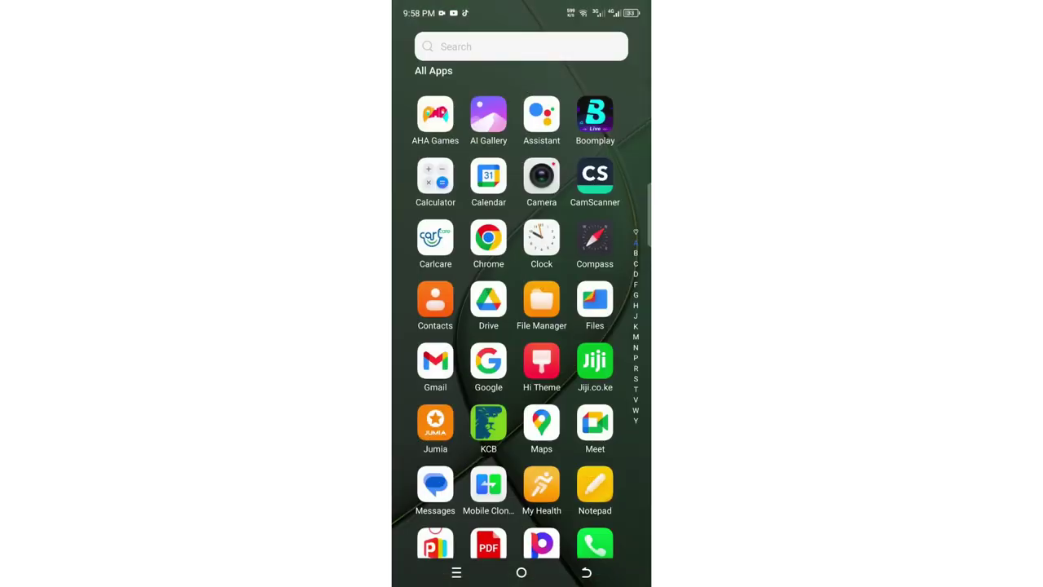
left_click(595, 299)
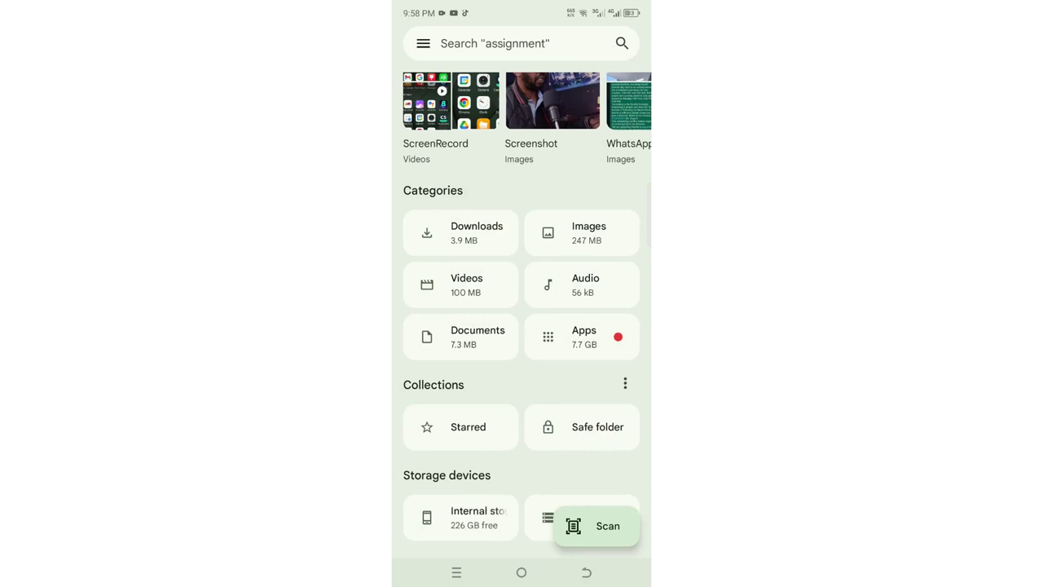
left_click(461, 517)
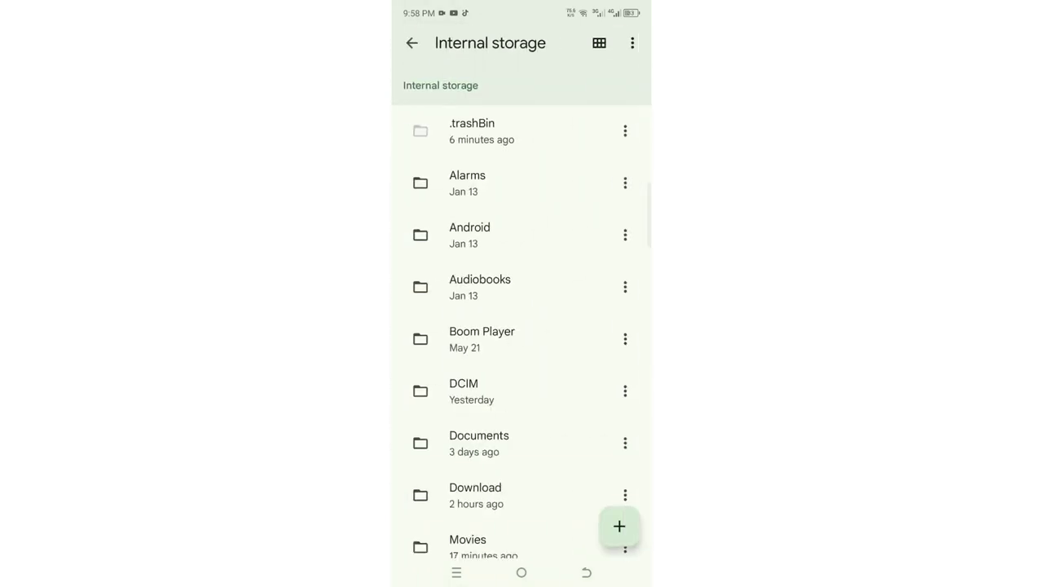
scroll(522, 327, "down", 5)
scroll(521, 326, "up", 3)
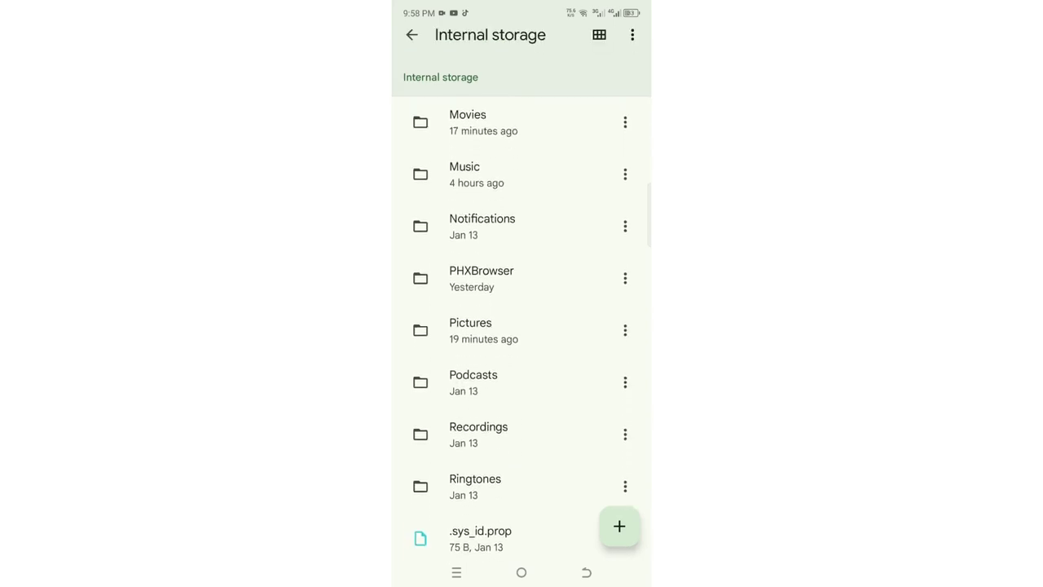
scroll(522, 326, "up", 3)
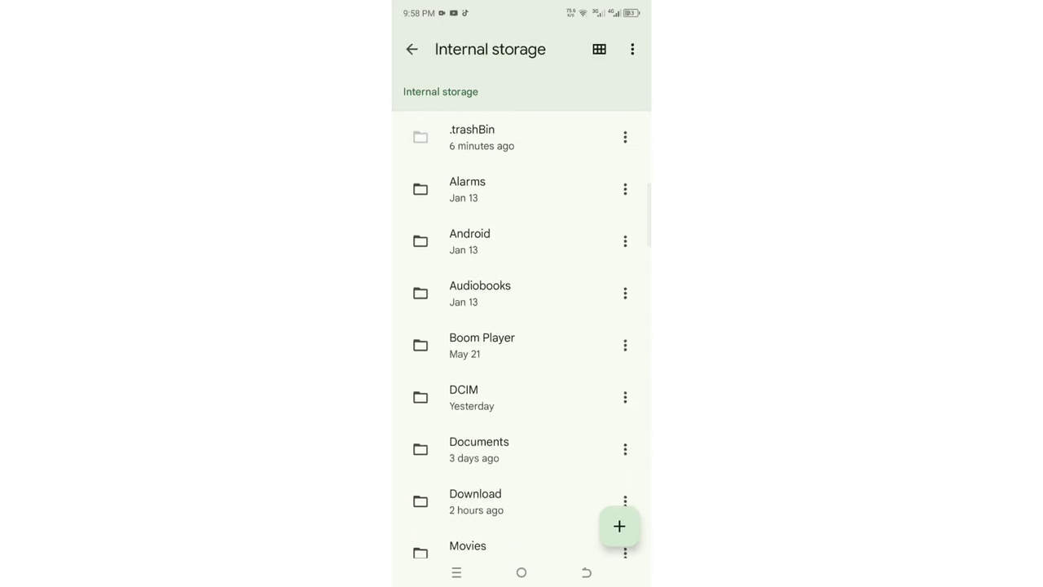
Navigate into the Android › media folder
left_click(469, 242)
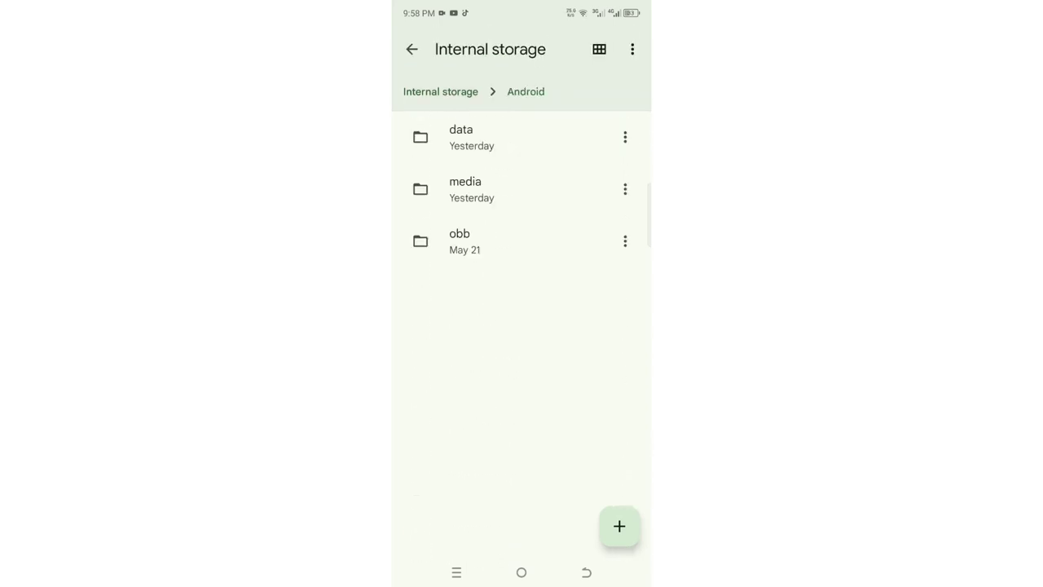
left_click(465, 188)
left_click(411, 49)
left_click(466, 188)
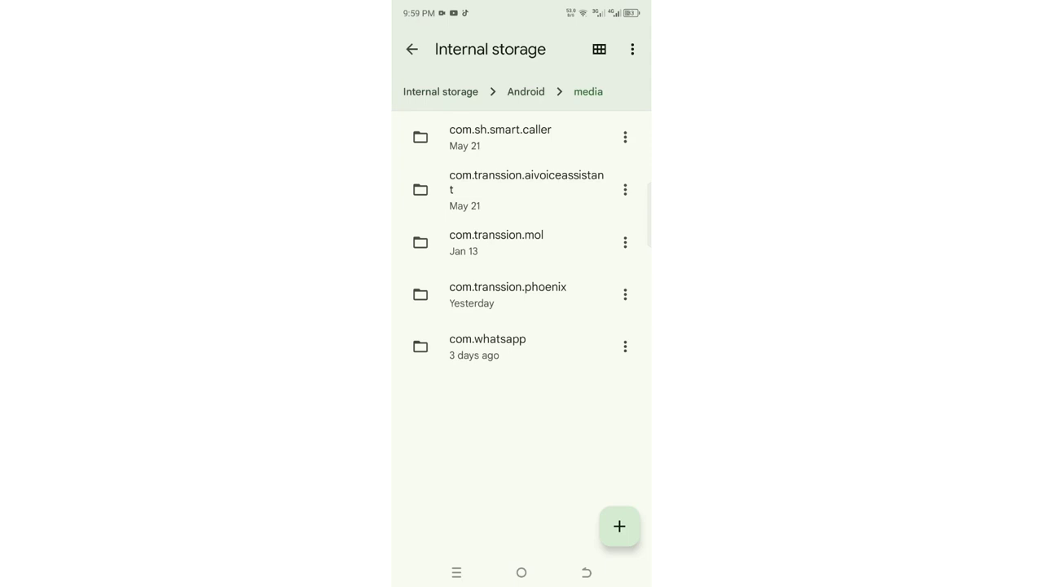
Navigate com.whatsapp › WhatsApp › Media › .Statuses and scroll through the saved statuses
left_click(488, 346)
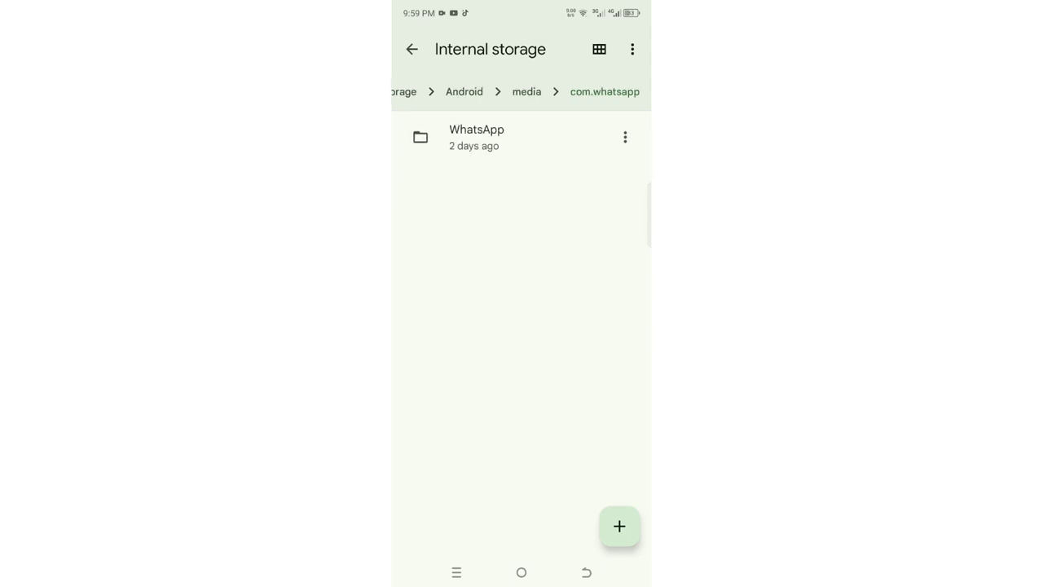
left_click(477, 137)
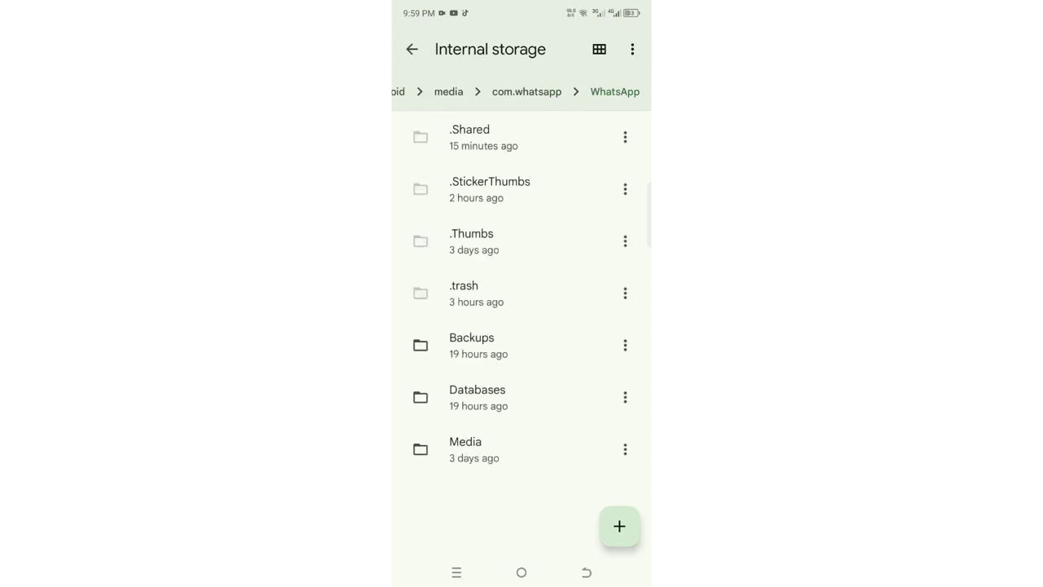
left_click(466, 449)
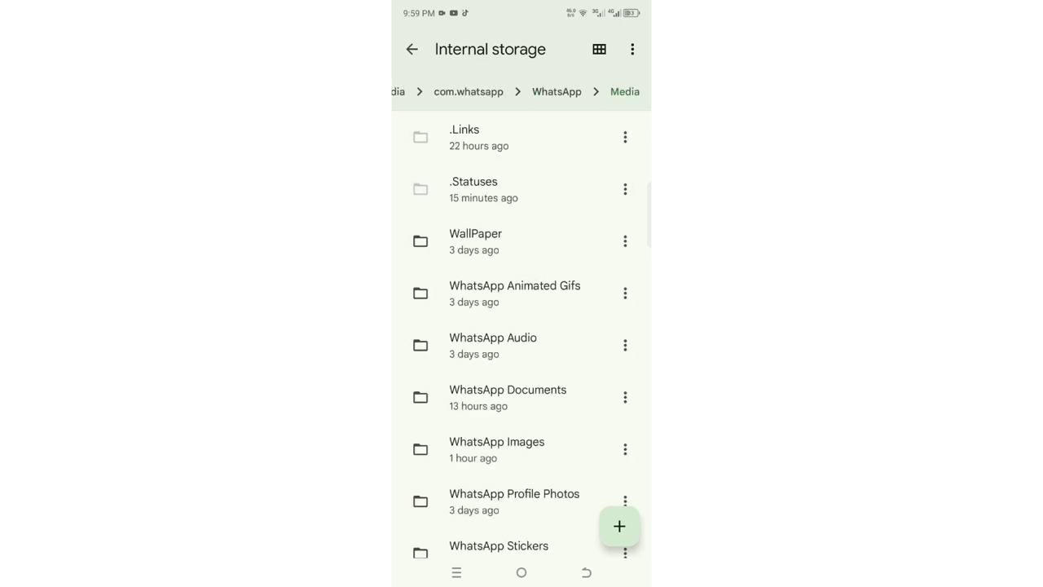
left_click(474, 189)
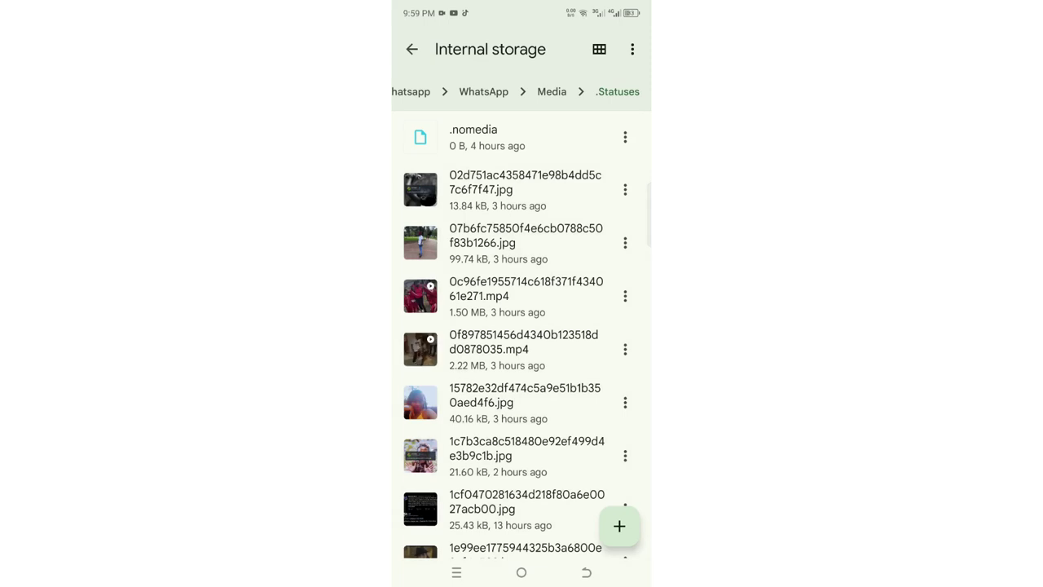
scroll(522, 326, "down", 2)
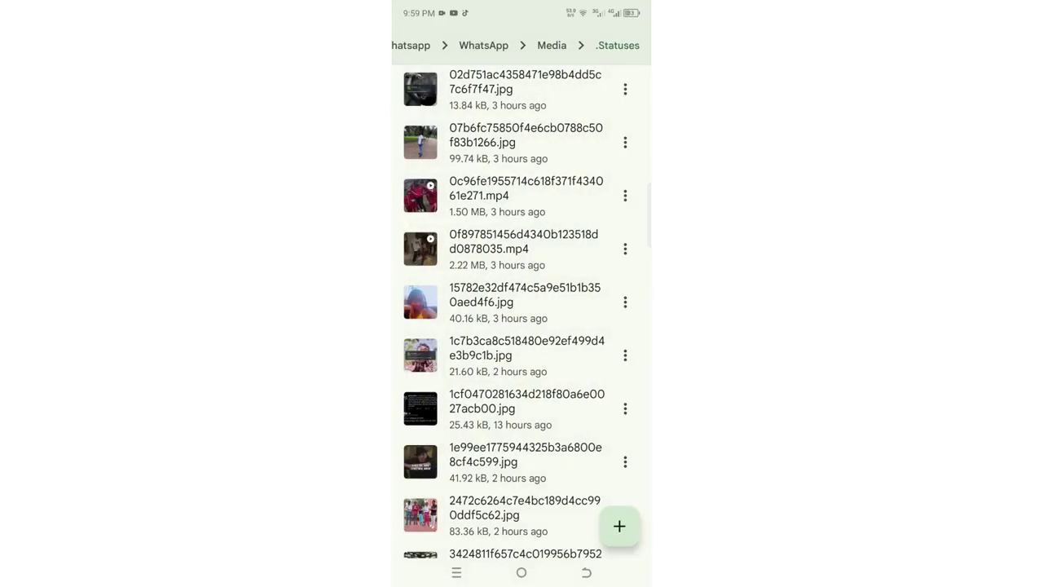
View the tweet screenshot status image and show its overflow actions
left_click(489, 396)
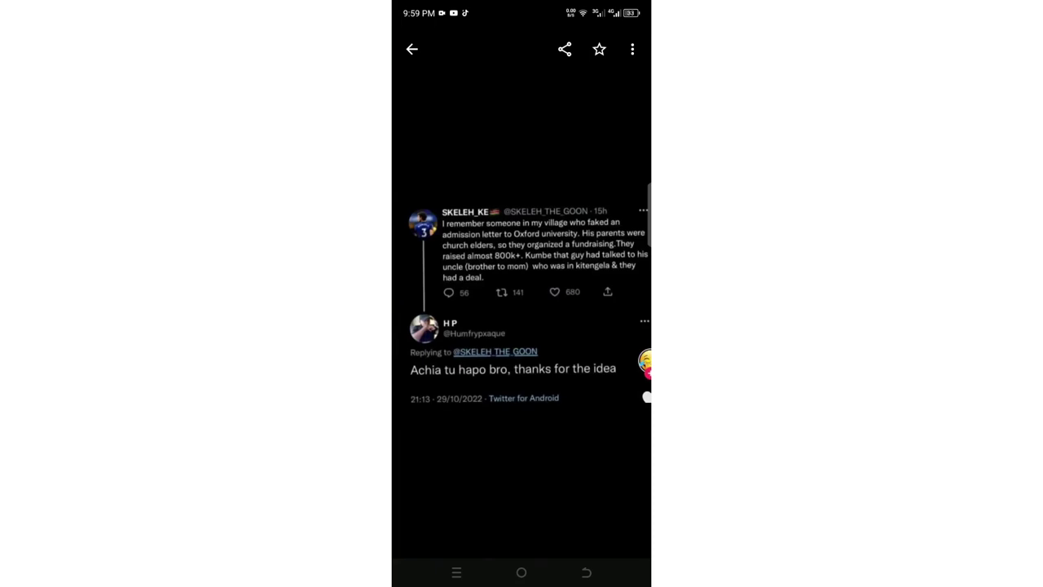
left_click(632, 49)
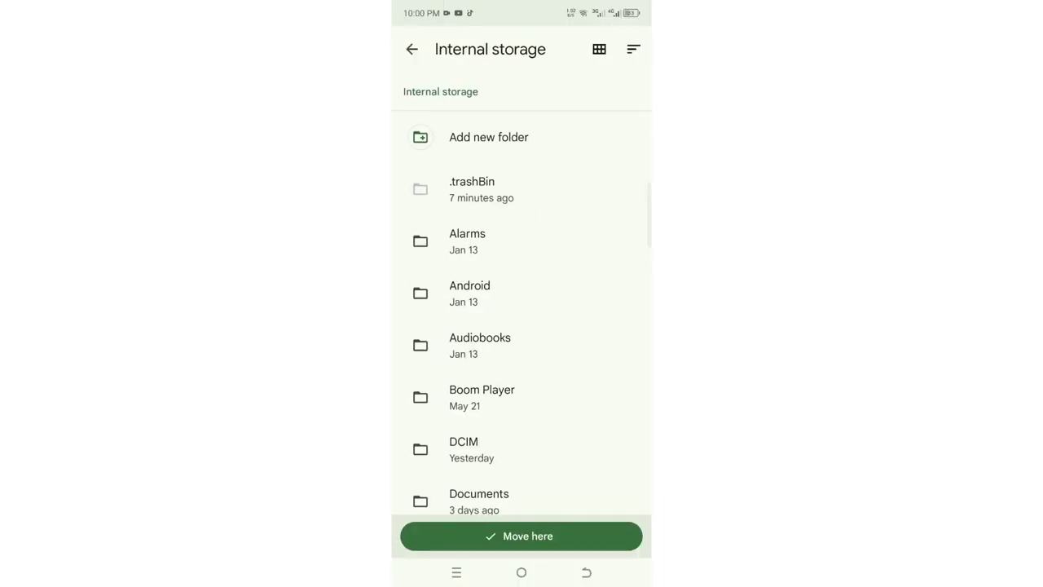
In the move picker, add a new folder named 'status', correcting the typo 'stayus'
scroll(522, 326, "down", 2)
scroll(522, 326, "down", 2)
scroll(521, 326, "down", 2)
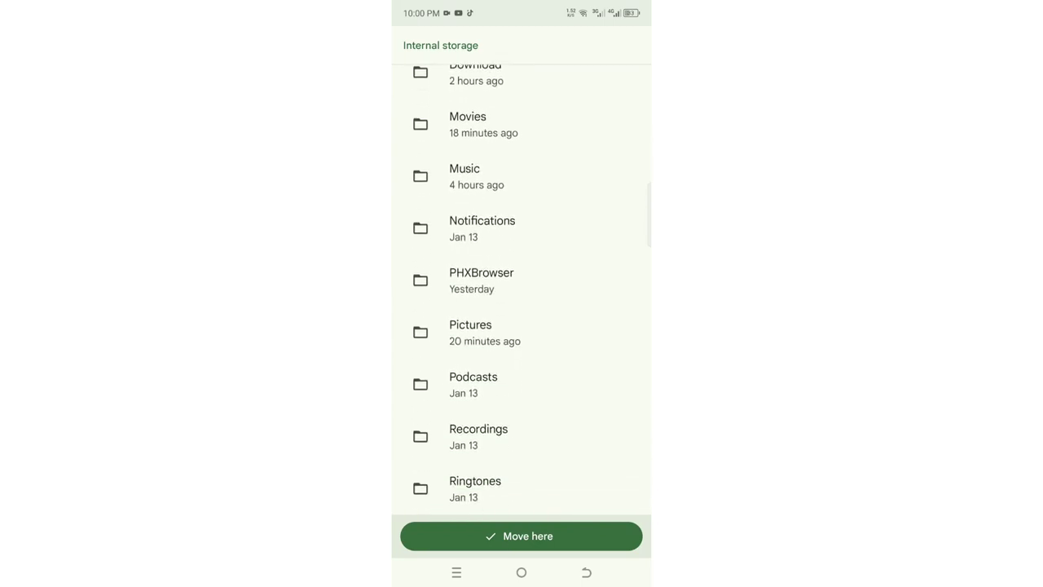
scroll(522, 326, "up", 1)
scroll(522, 326, "up", 3)
scroll(521, 326, "up", 1)
scroll(521, 326, "up", 2)
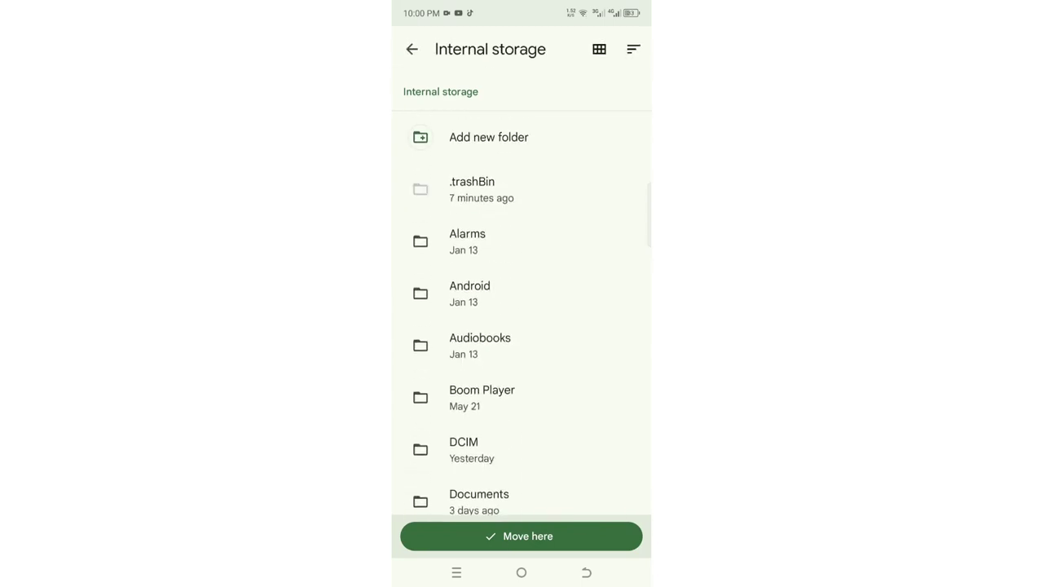
scroll(522, 326, "down", 1)
scroll(521, 326, "up", 1)
scroll(522, 326, "down", 3)
scroll(522, 326, "down", 2)
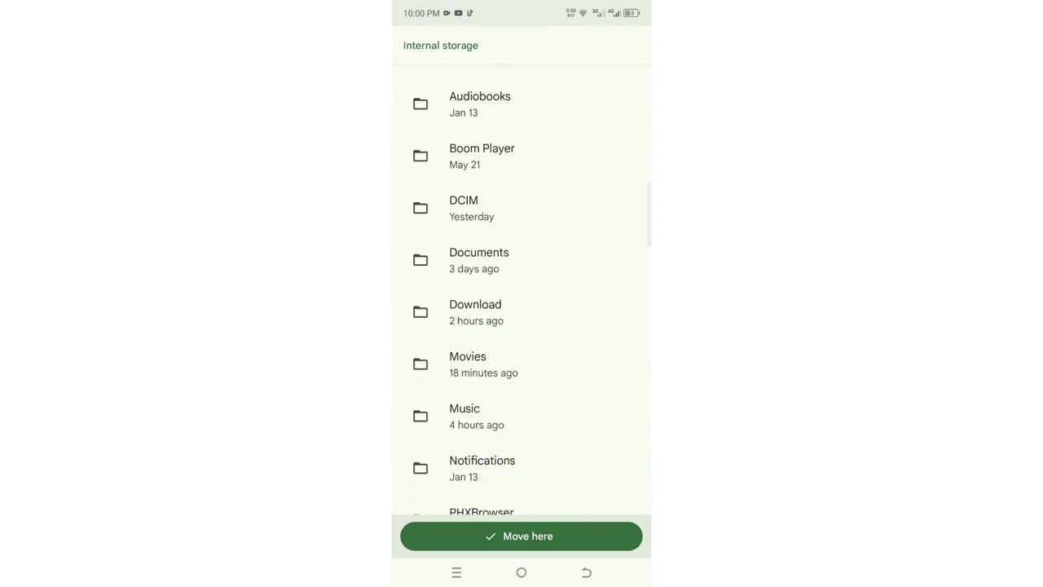
scroll(521, 326, "down", 2)
scroll(522, 326, "up", 3)
scroll(521, 326, "up", 1)
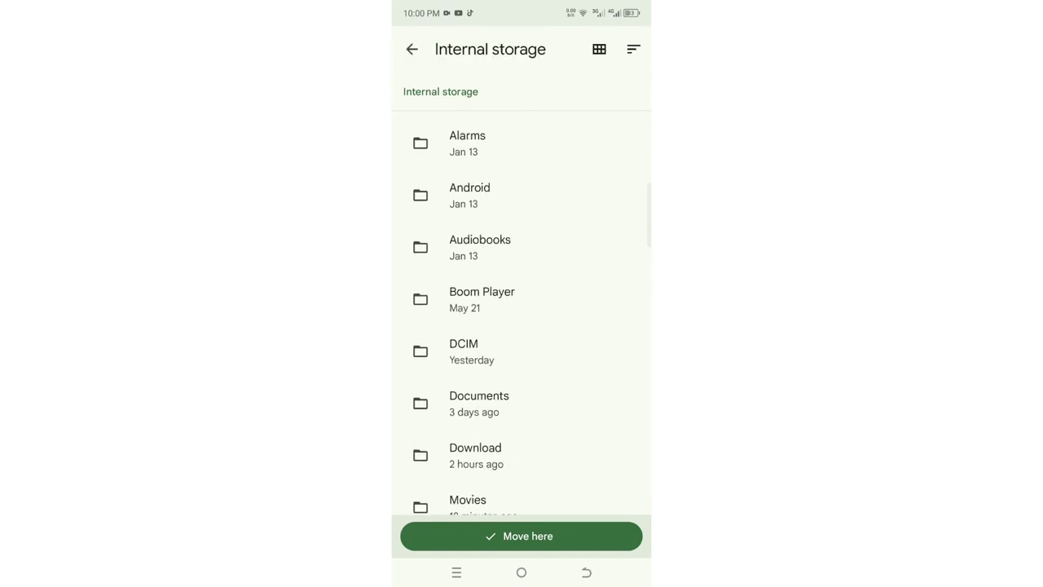
scroll(522, 326, "up", 2)
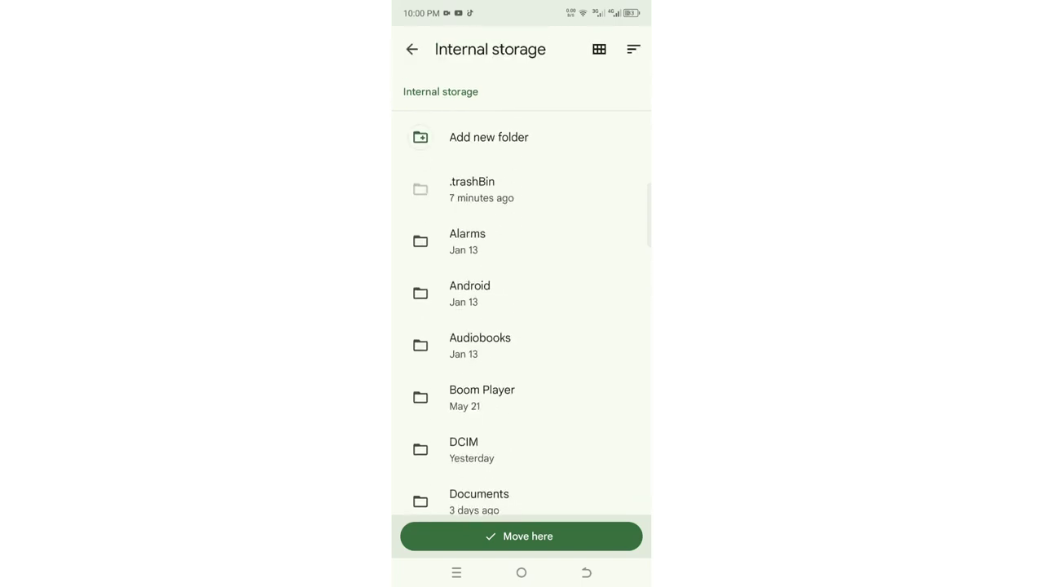
left_click(521, 135)
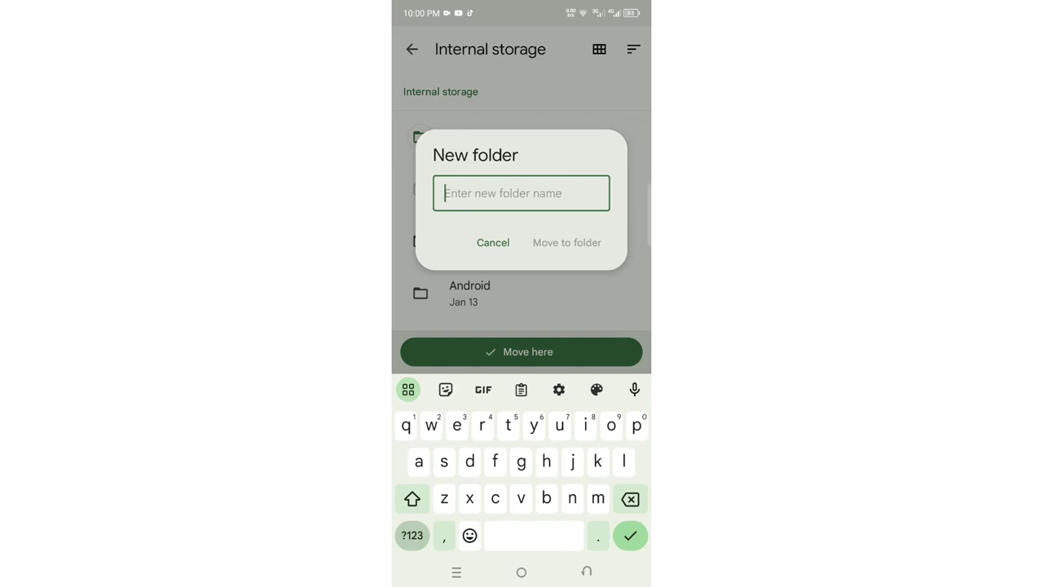
type("sta")
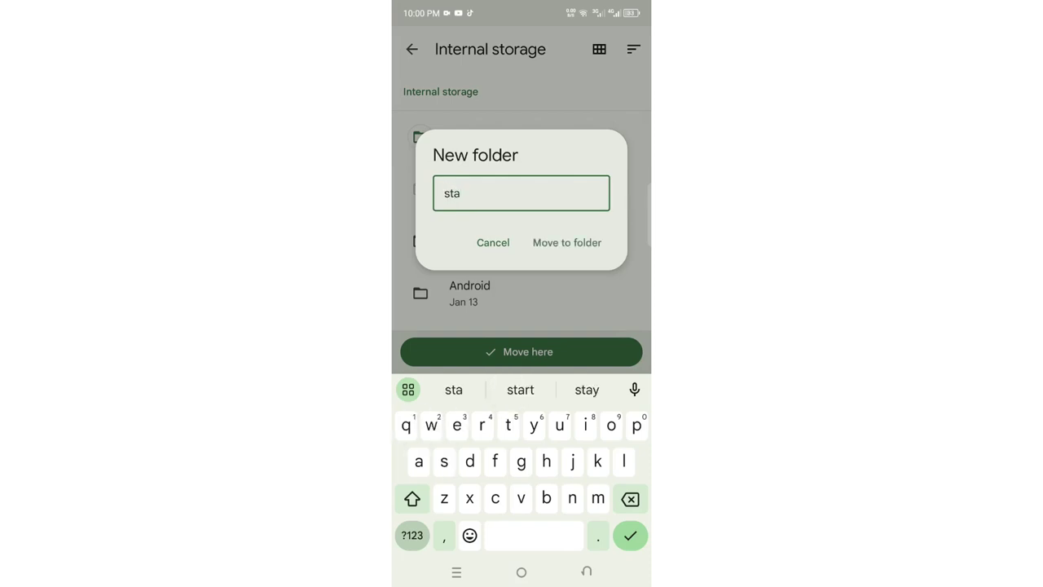
type("yus")
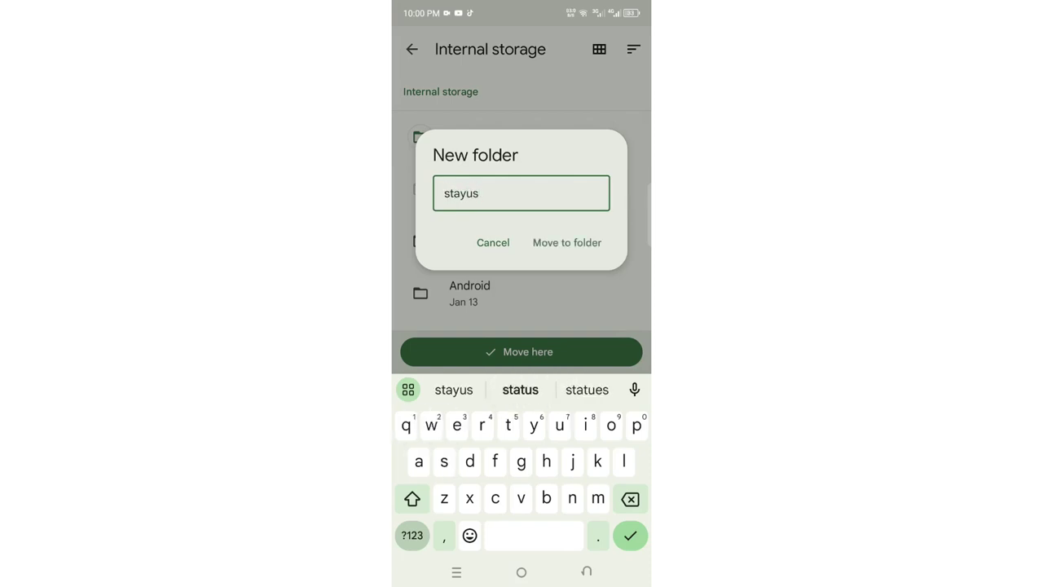
key("BackSpace")
left_click(520, 390)
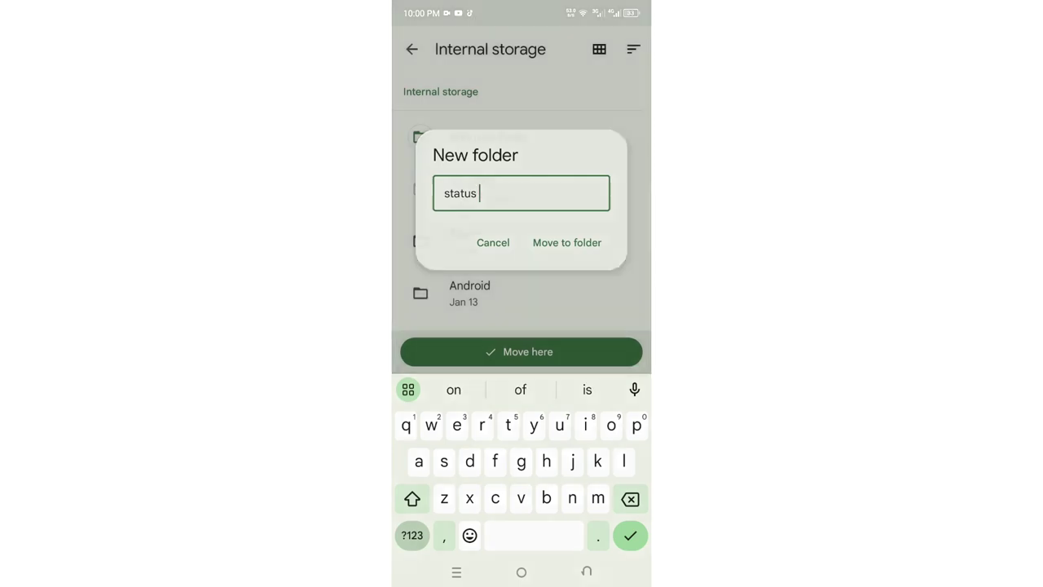
Create the status folder and move the tweet screenshot into it
left_click(566, 242)
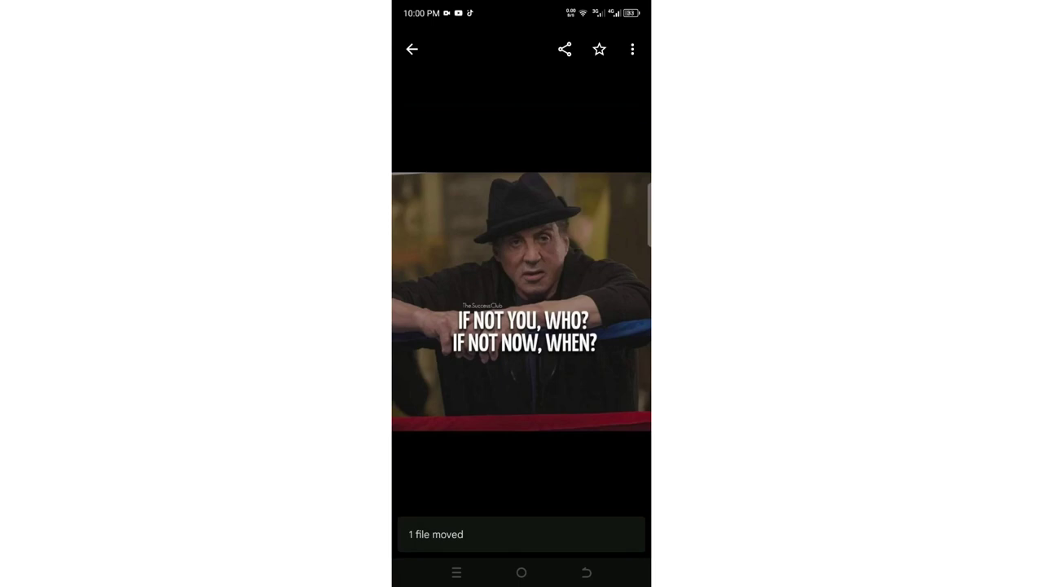
left_click(412, 49)
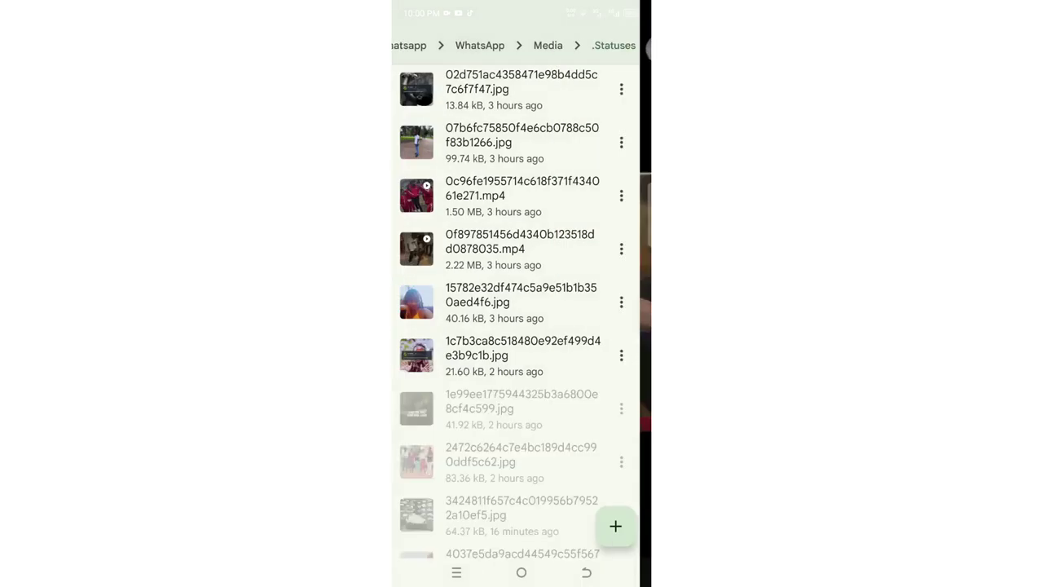
scroll(522, 326, "down", 1)
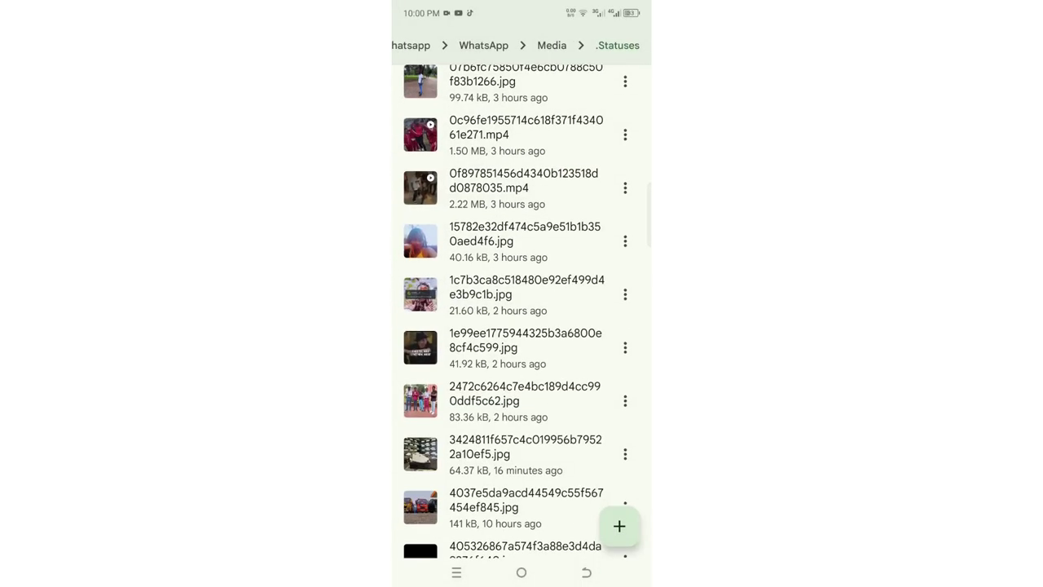
Move the next .Statuses image into Internal storage › status
left_click(515, 352)
left_click(632, 49)
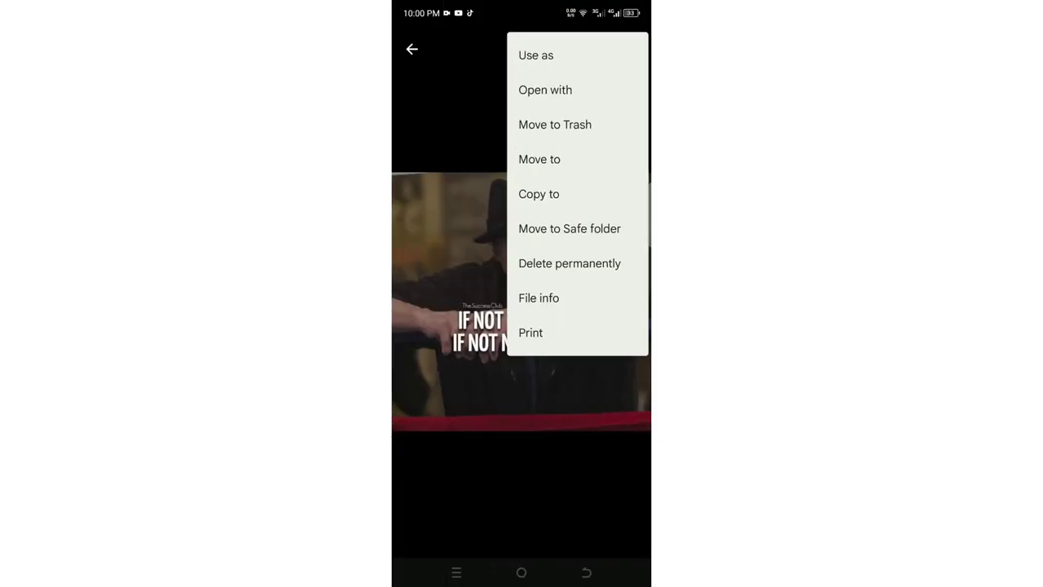
left_click(540, 159)
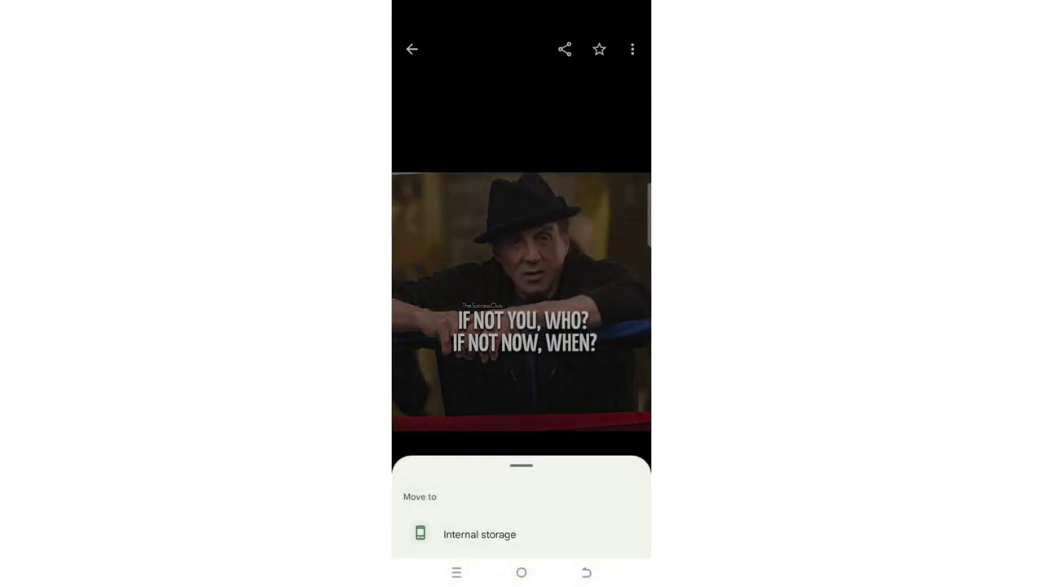
left_click(489, 533)
scroll(521, 326, "down", 4)
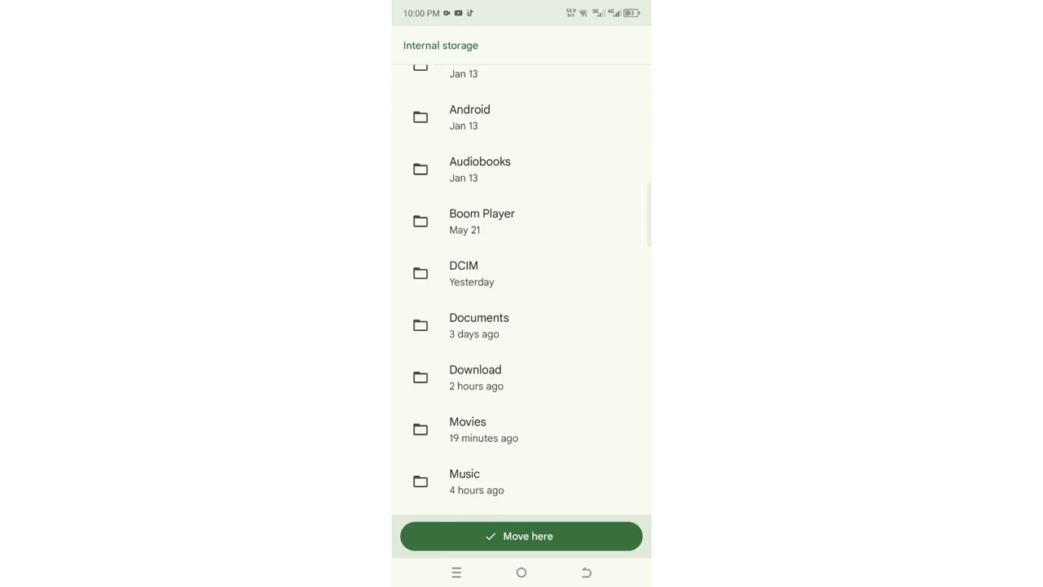
scroll(522, 326, "down", 5)
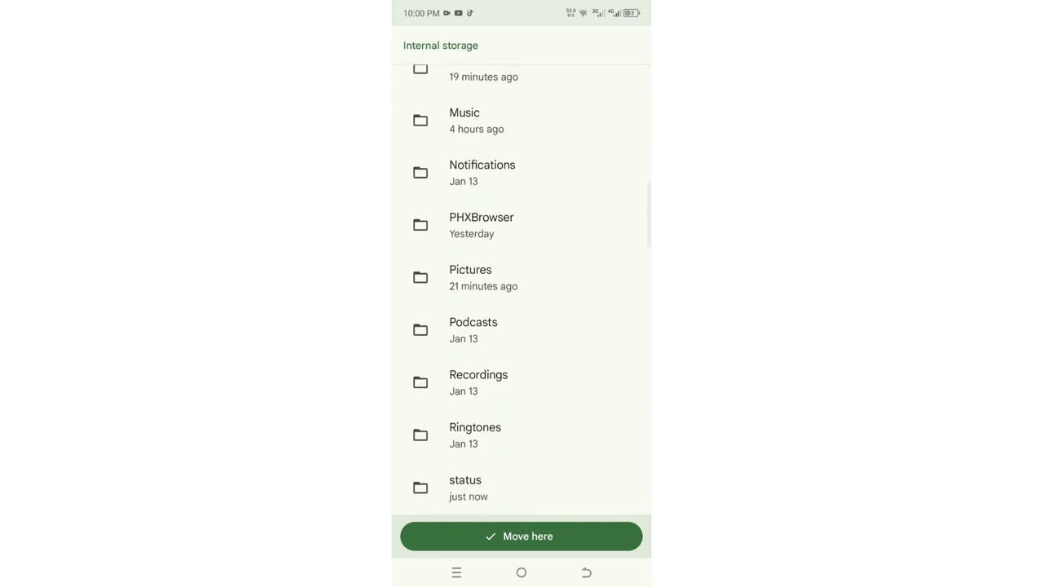
left_click(469, 487)
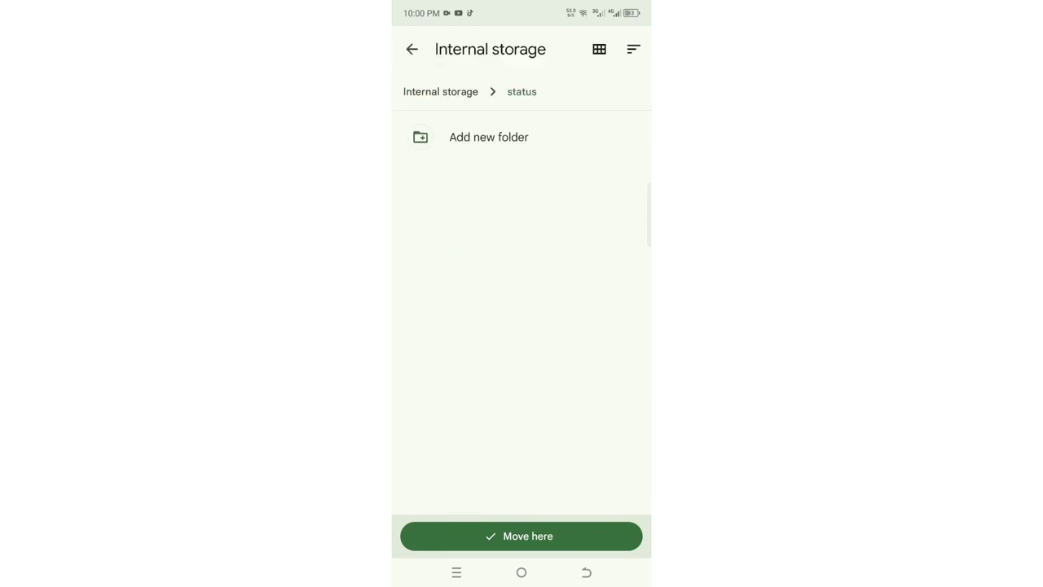
left_click(521, 536)
Close the image viewer and go up two folder levels
left_click(586, 573)
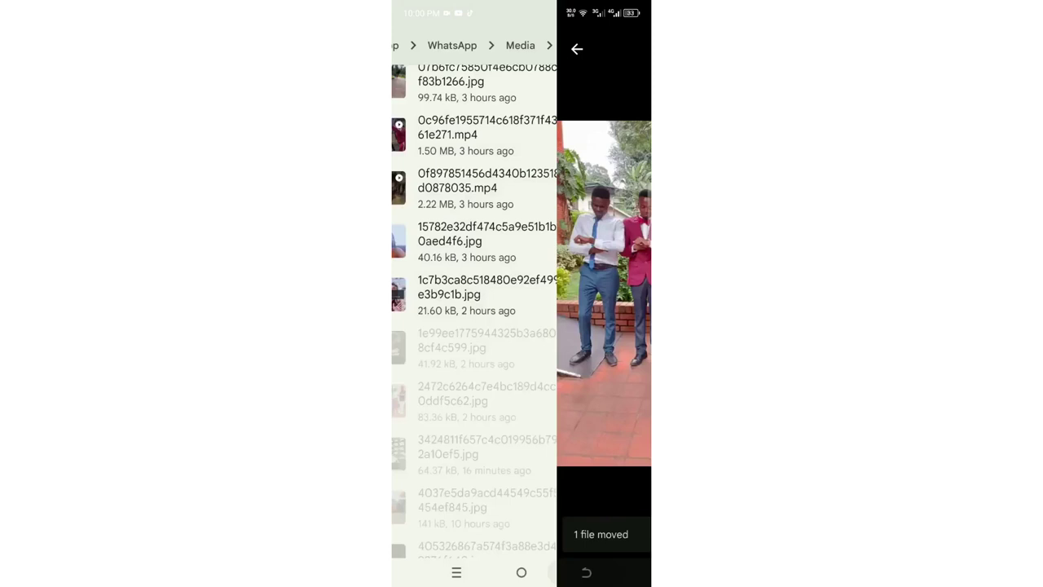
left_click(586, 572)
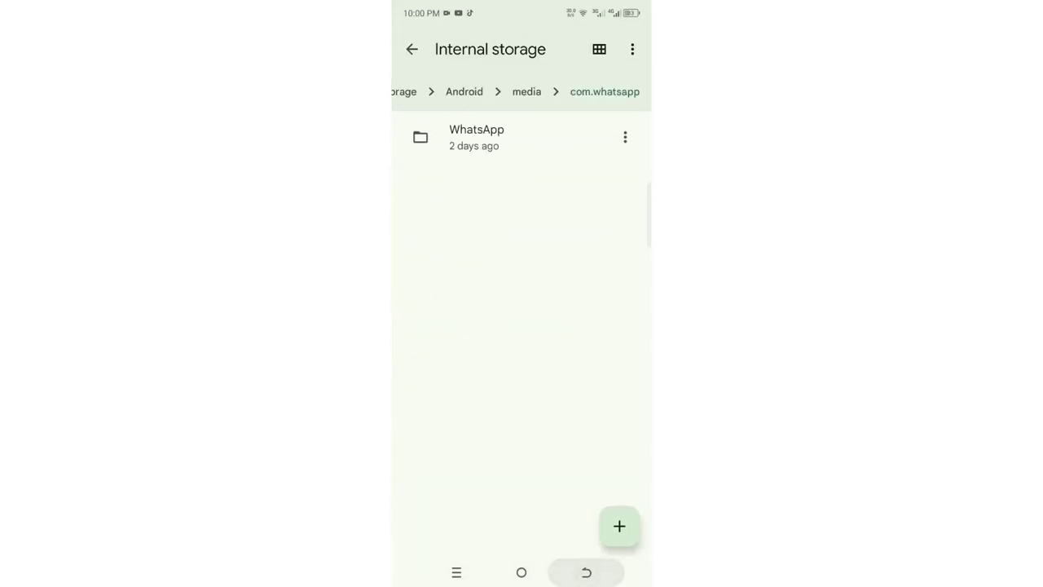
left_click(586, 572)
Open Gallery and scroll through the Albums tab looking for the moved images
left_click(586, 572)
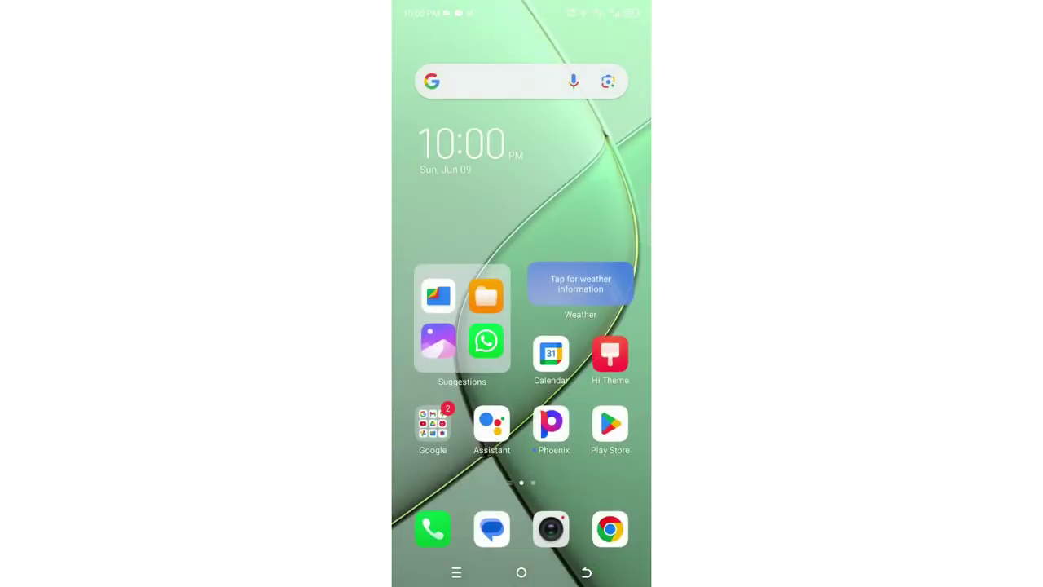
left_click(438, 340)
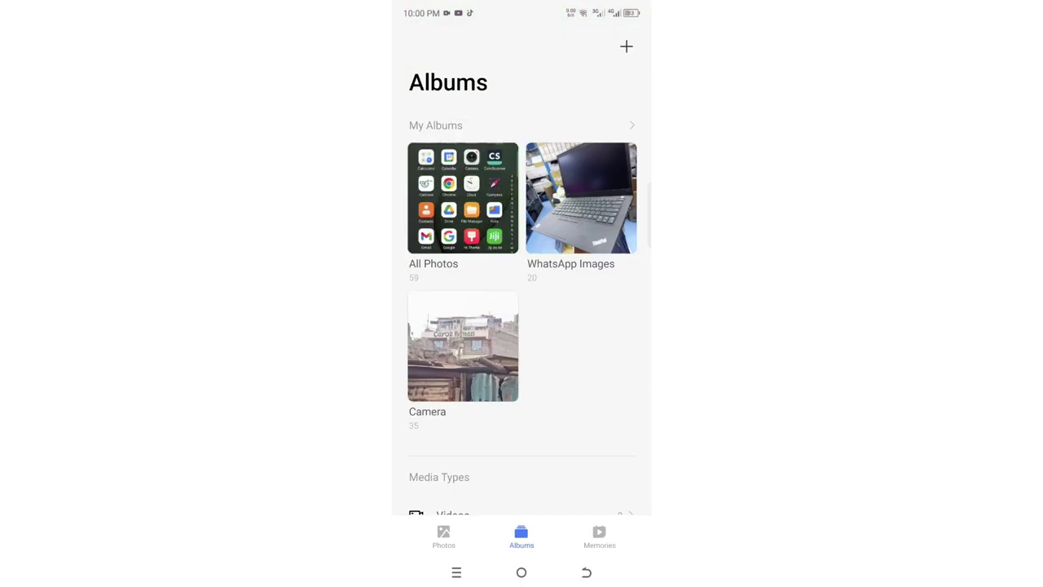
scroll(521, 326, "down", 5)
scroll(522, 326, "up", 5)
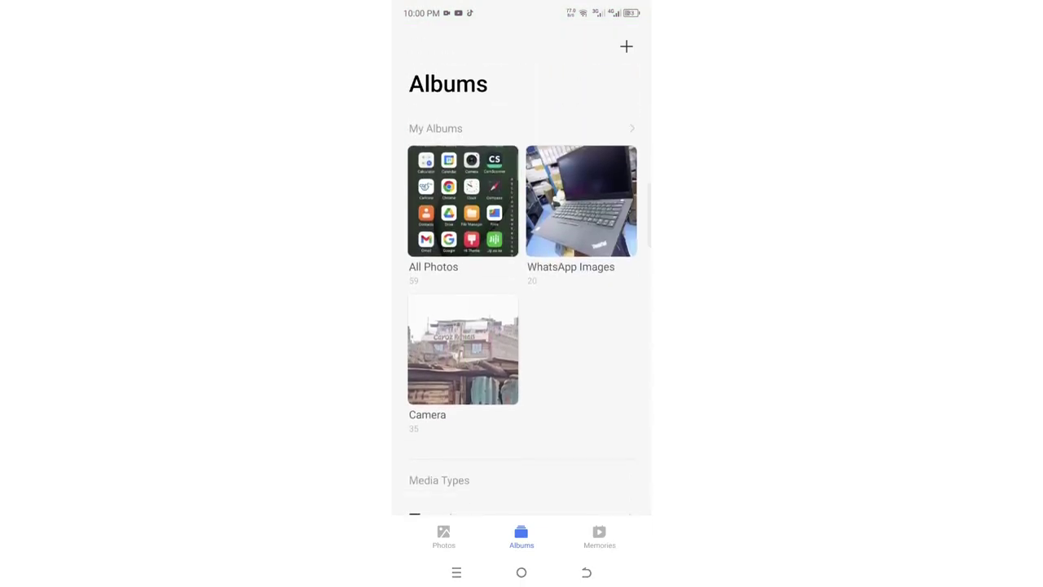
scroll(521, 326, "down", 3)
scroll(522, 326, "up", 3)
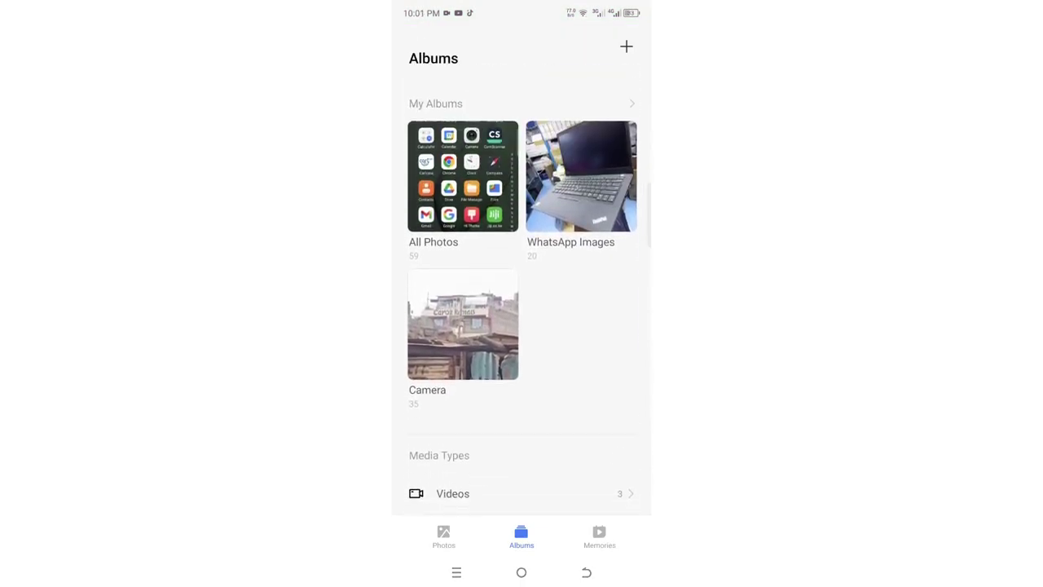
scroll(522, 326, "down", 3)
scroll(521, 326, "up", 1)
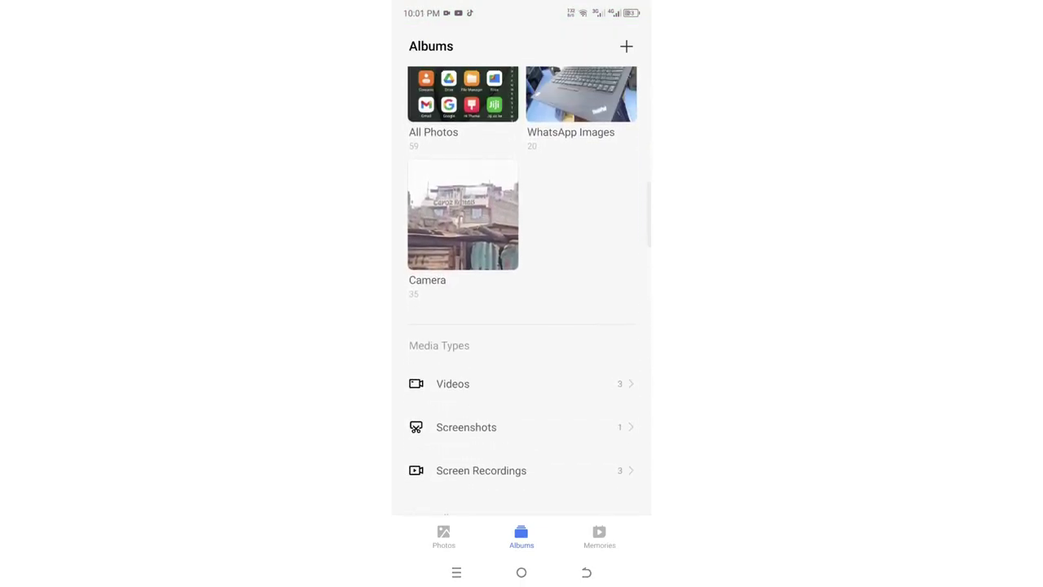
Check the Photos timeline, then leave Gallery and briefly reopen it
left_click(444, 536)
left_click(586, 572)
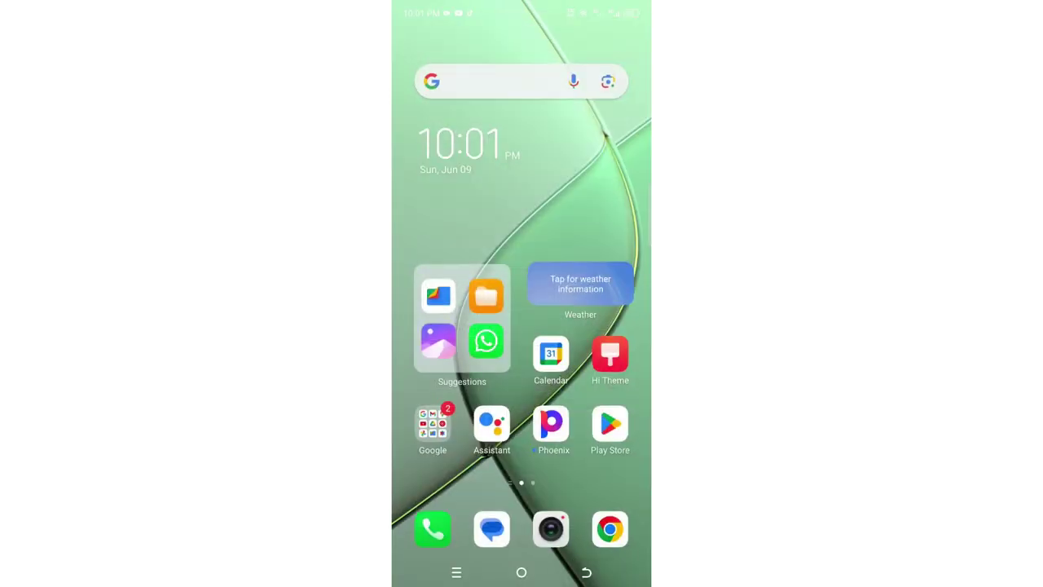
left_click(437, 341)
left_click(586, 572)
Browse Gallery's albums, checking the Videos and Recently Deleted albums
left_click(438, 341)
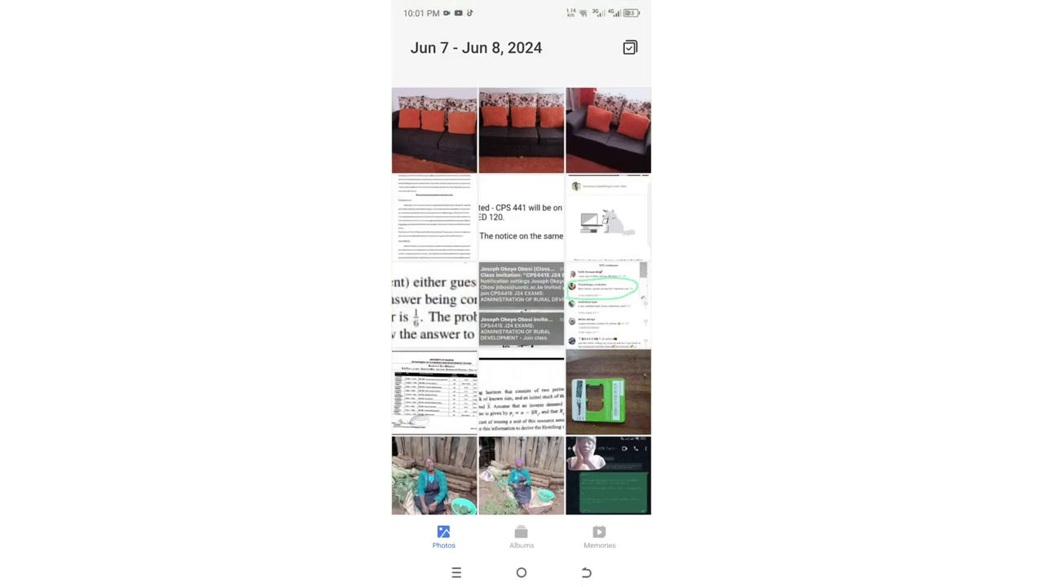
left_click(522, 536)
scroll(522, 285, "up", 2)
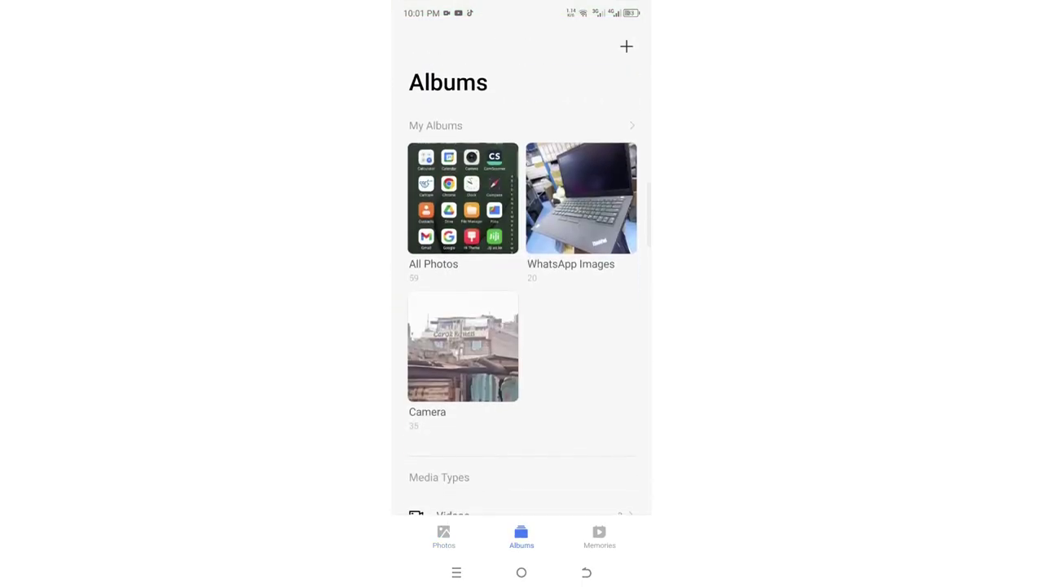
scroll(522, 326, "down", 3)
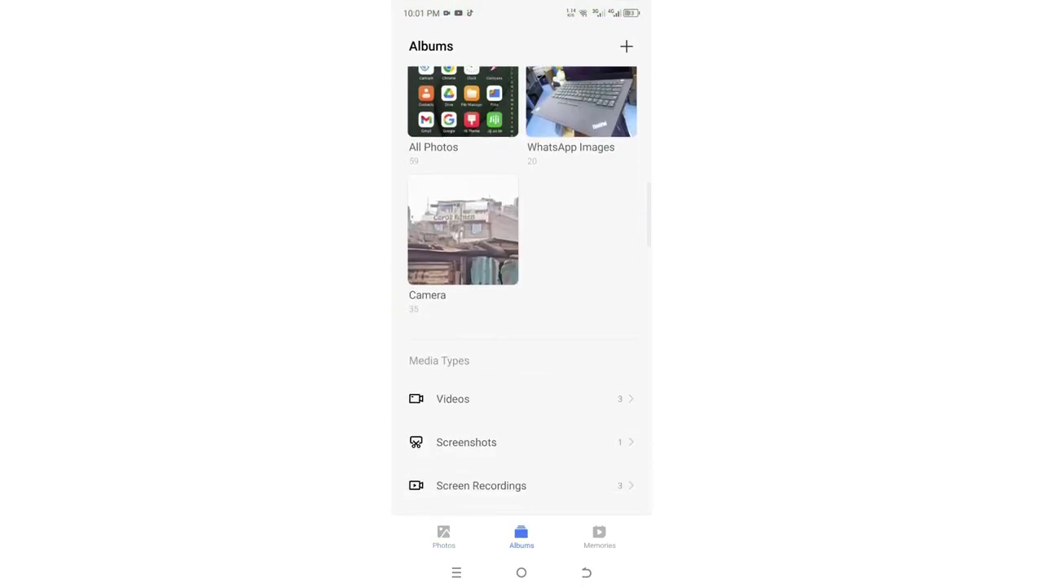
left_click(452, 398)
left_click(587, 572)
scroll(521, 326, "down", 2)
scroll(521, 326, "down", 2)
left_click(484, 470)
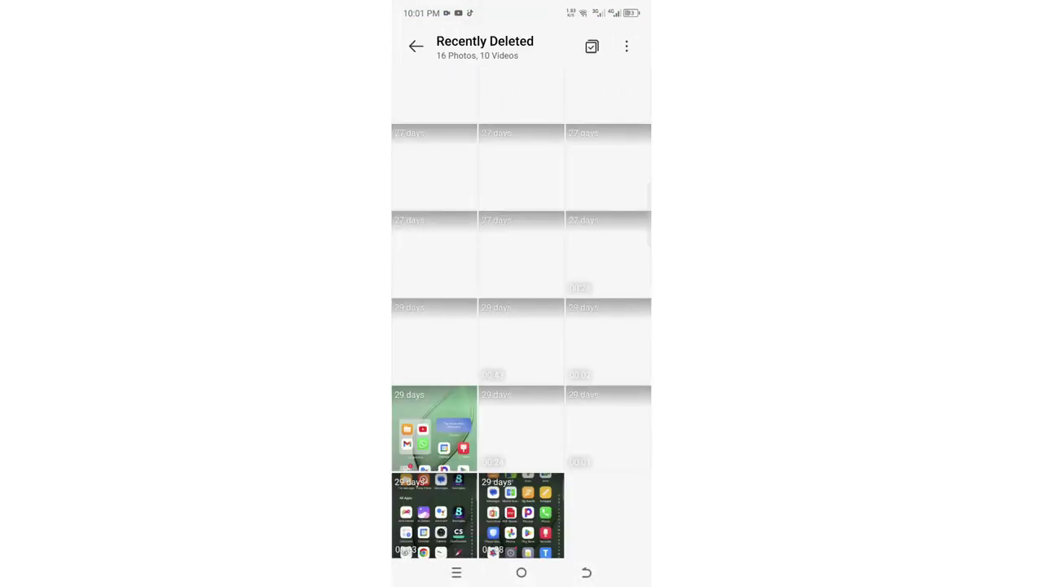
left_click(586, 572)
Open Others › status and preview the first of its two photos
left_click(452, 393)
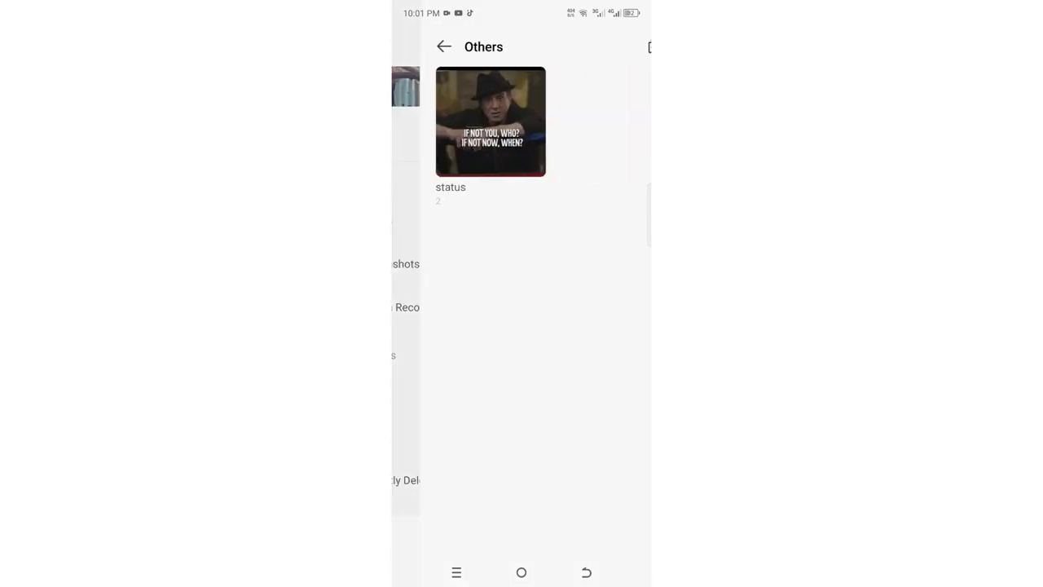
left_click(462, 121)
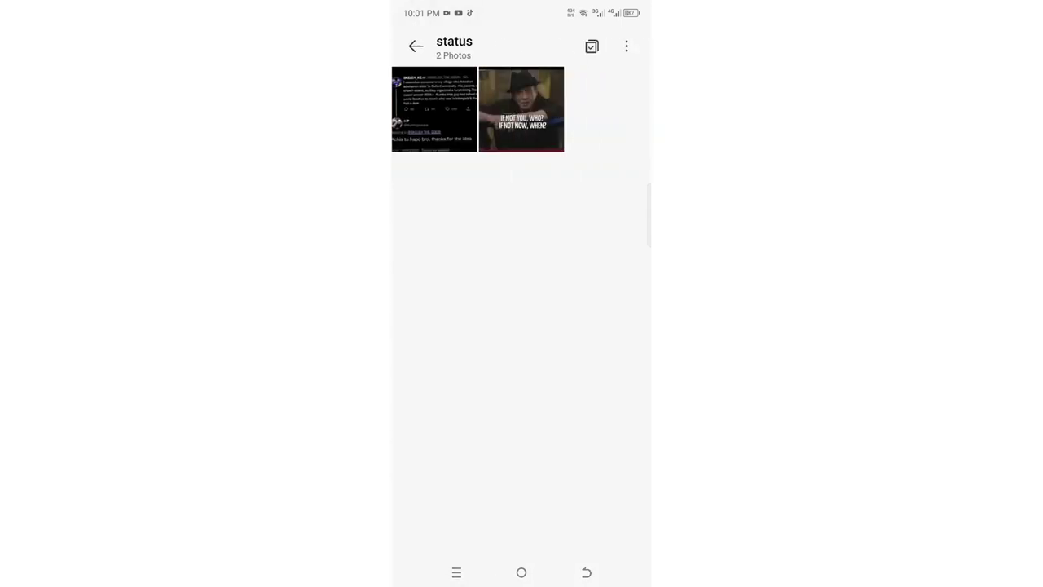
left_click(434, 109)
left_click(586, 572)
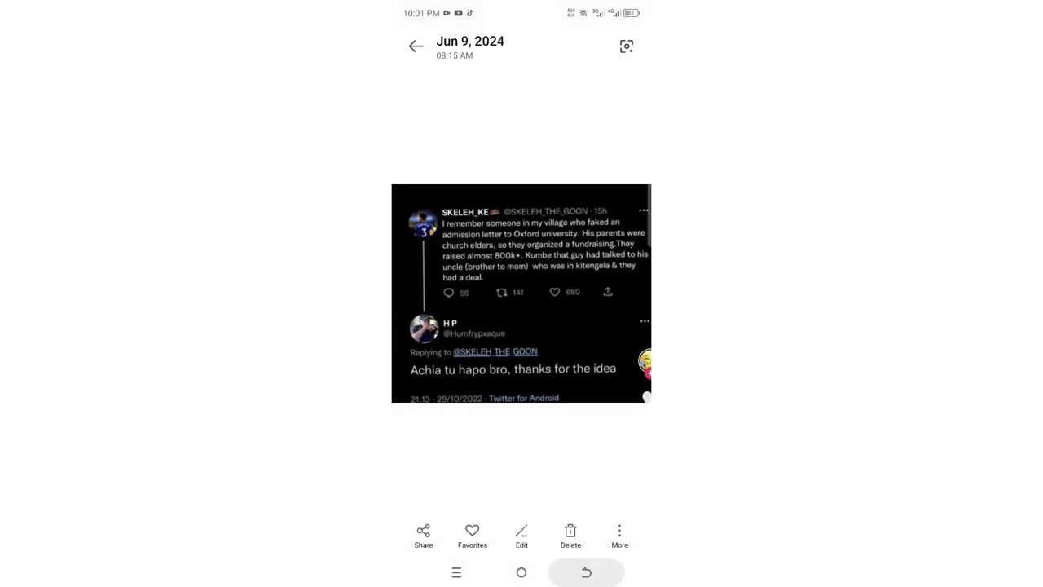